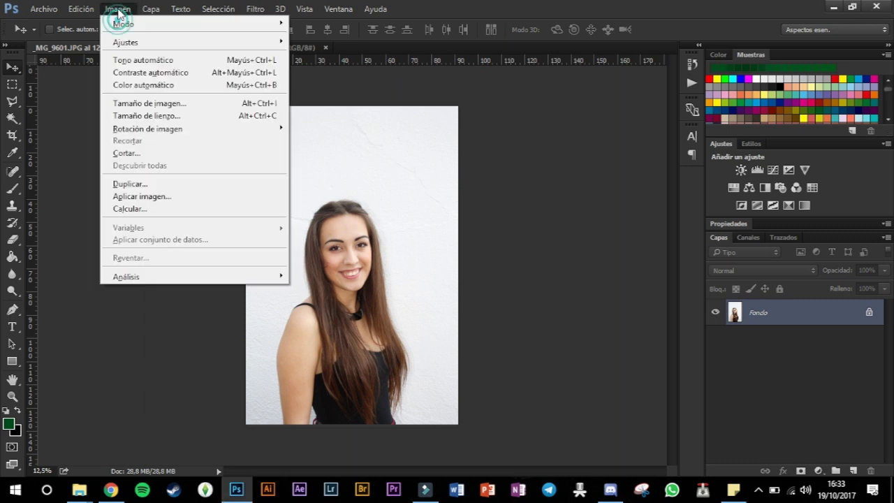
- Start a Match Color adjustment on the white-wall portrait with the CrfD4eaUMAADgMl image as its source
mouse_move(126, 44)
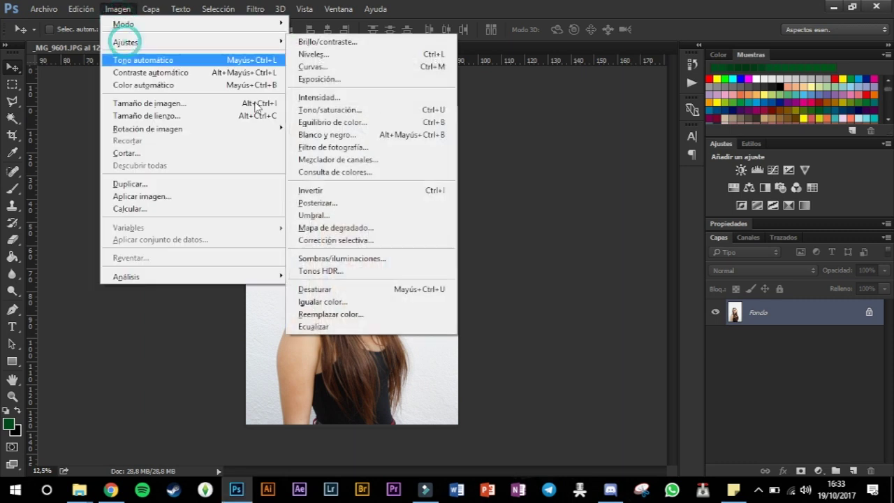
left_click(326, 302)
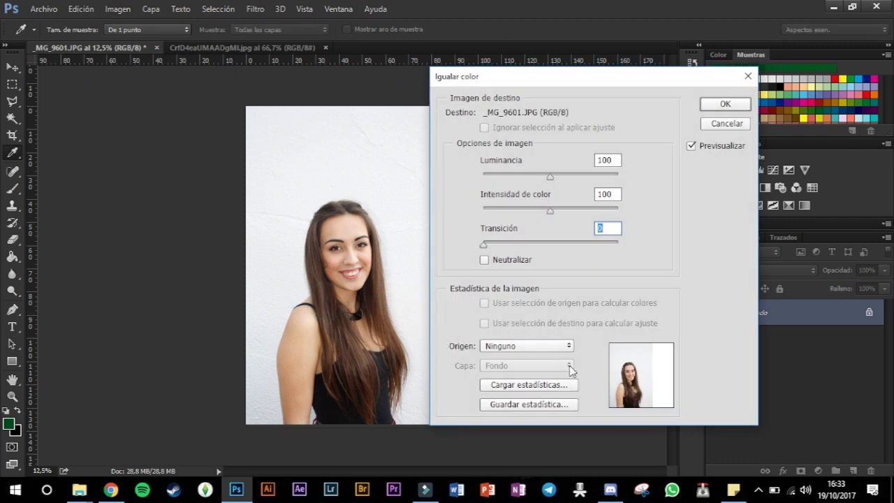
left_click(559, 358)
left_click(536, 347)
left_click(532, 376)
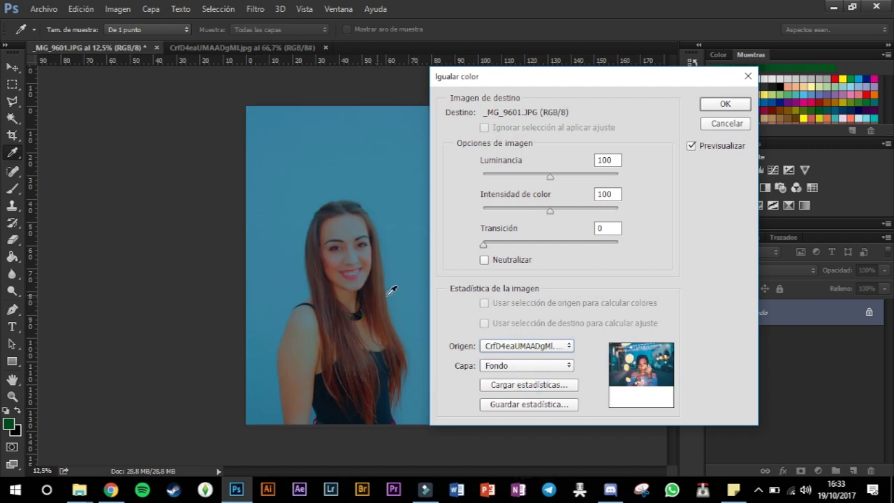
- Set the match's luminance to 122 and fade to 46, adjust the color intensity, leave Neutralize off and apply it
left_click_drag(552, 180, 565, 179)
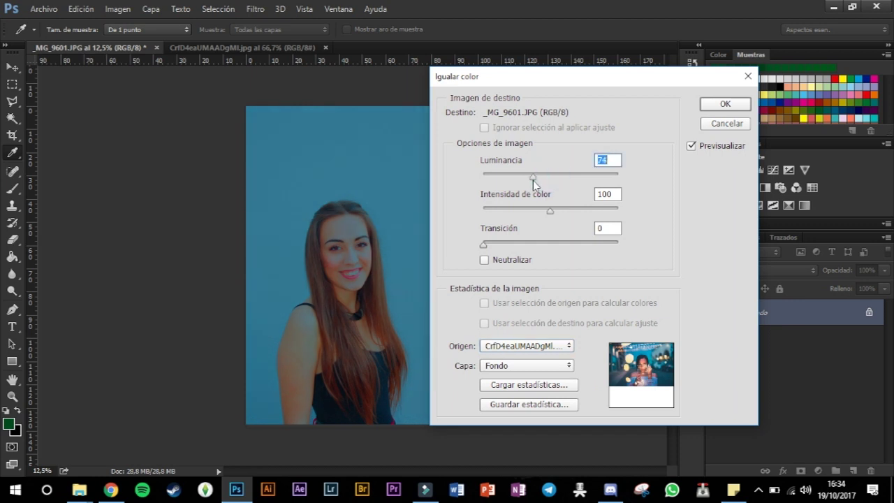
left_click_drag(550, 210, 579, 217)
left_click_drag(484, 245, 545, 246)
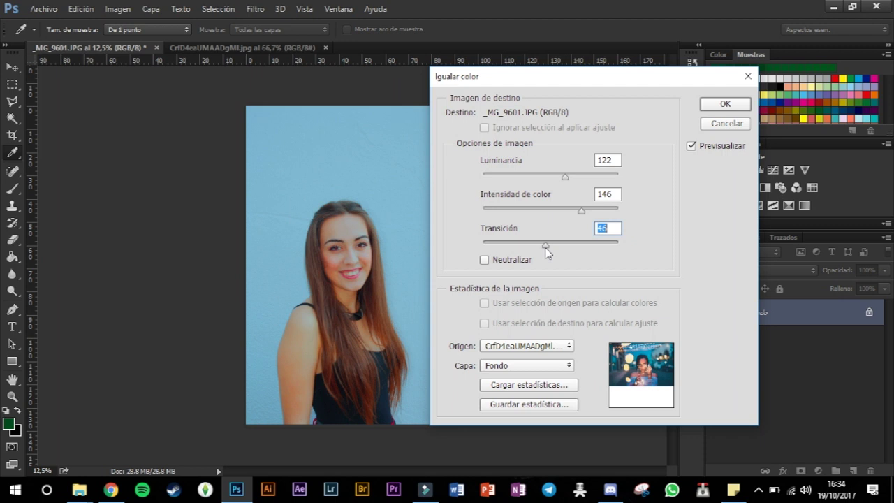
left_click_drag(578, 214, 556, 215)
left_click(484, 260)
left_click(484, 259)
left_click(725, 104)
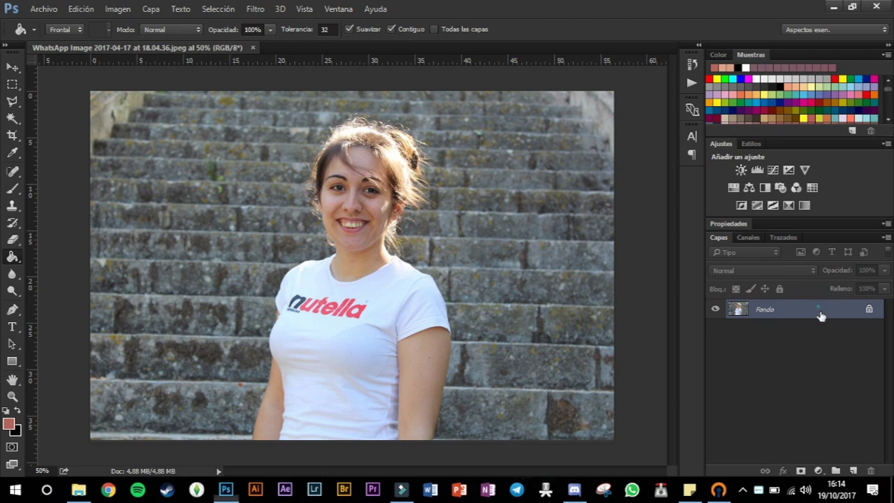
- Duplicate the Fondo layer and outline the area under the woman's right eye with the Polygonal Lasso
left_click_drag(800, 313, 852, 471)
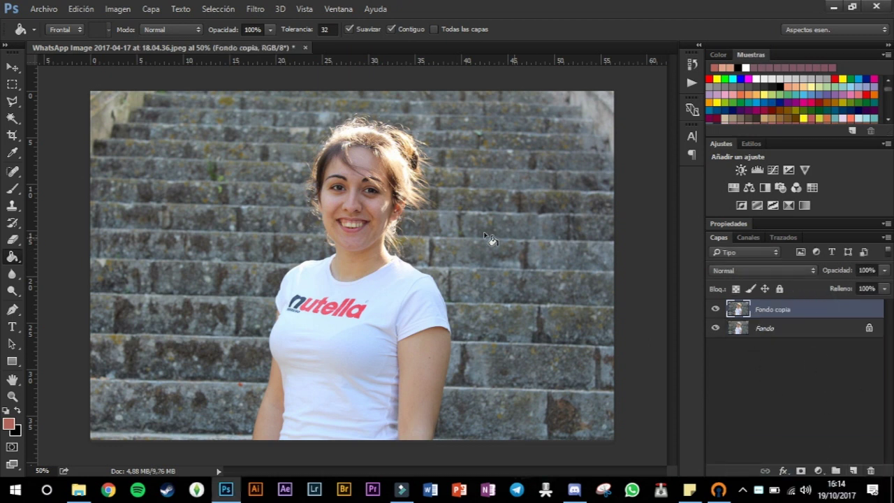
left_click(13, 397)
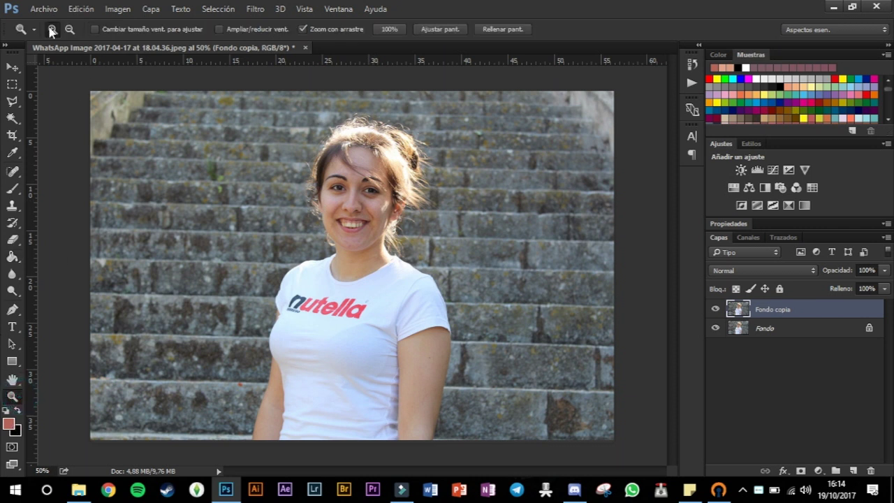
left_click_drag(392, 208, 329, 186)
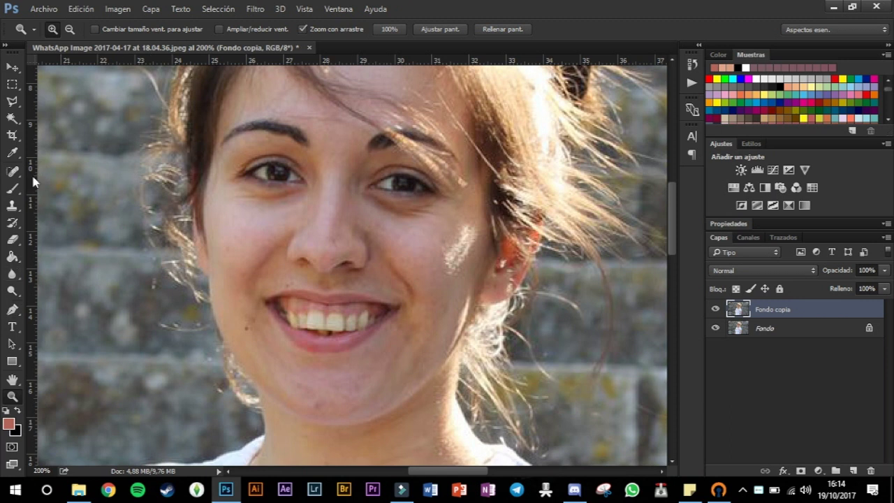
left_click(13, 101)
left_click(308, 191)
left_click(224, 202)
left_click(236, 178)
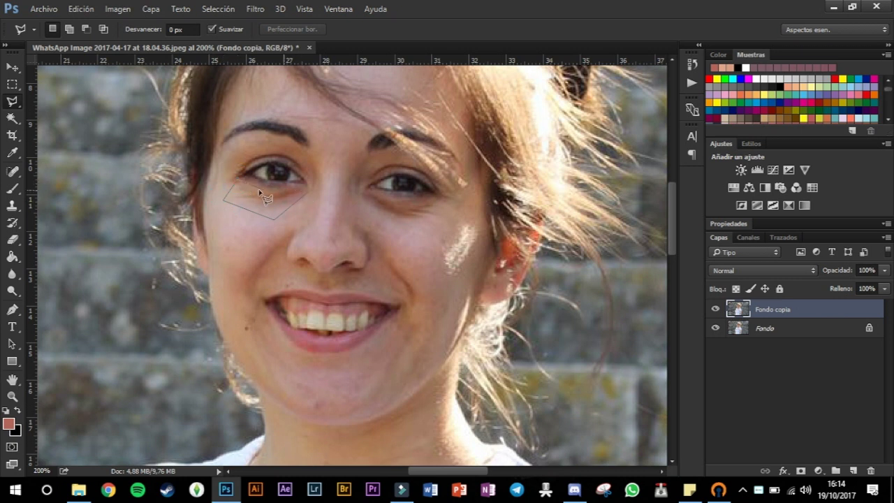
left_click(310, 194)
- Apply a Gaussian Blur with a 4.0-pixel radius to the selected under-eye area
left_click(255, 8)
left_click(502, 240)
left_click_drag(496, 286, 472, 288)
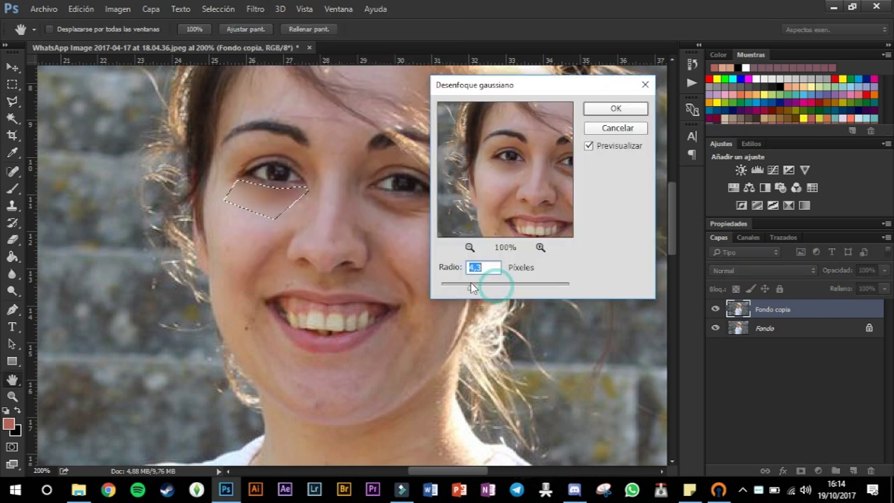
left_click(468, 286)
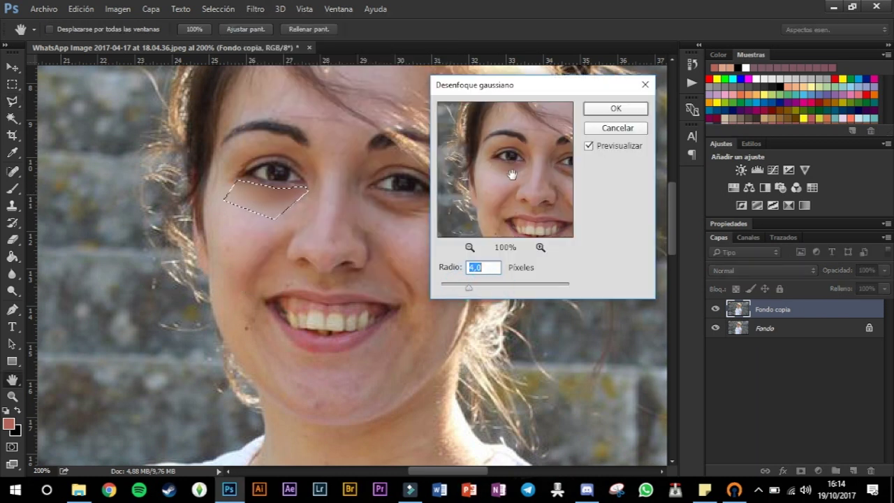
left_click(609, 109)
left_click(12, 67)
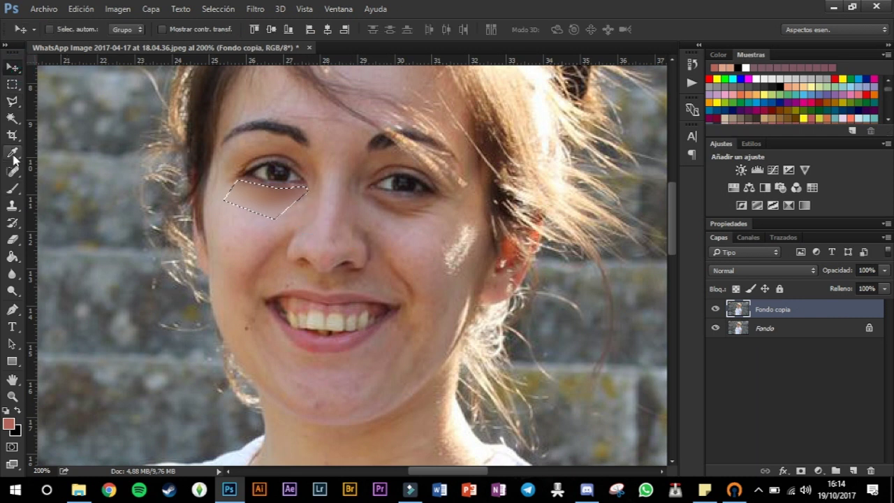
- Outline the area under the woman's left eye with the Polygonal Lasso
left_click(11, 101)
left_click(361, 192)
left_click(454, 199)
left_click(405, 195)
left_click(363, 192)
left_click(364, 197)
- Apply a Gaussian Blur with a smaller radius to the area under the left eye and clear the selection
left_click(254, 8)
mouse_move(329, 154)
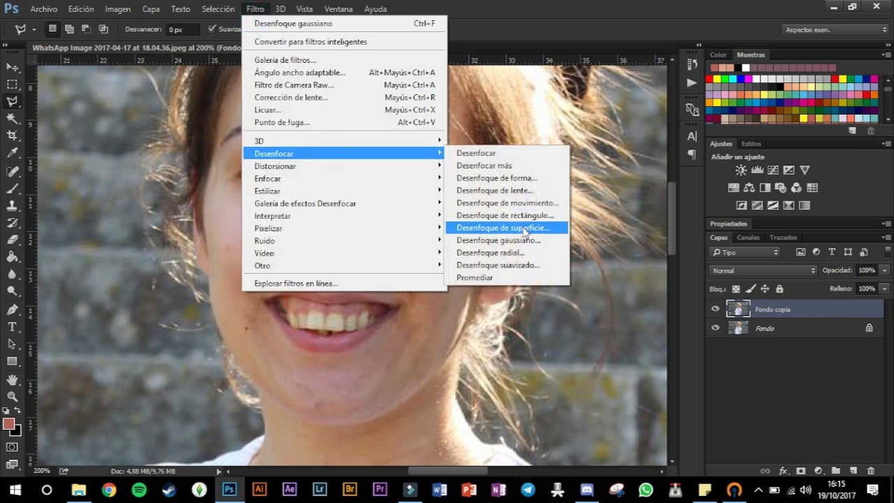
left_click(517, 240)
mouse_move(466, 288)
left_mouse_down()
mouse_move(454, 288)
mouse_move(476, 288)
mouse_move(455, 292)
left_mouse_up()
key("Return")
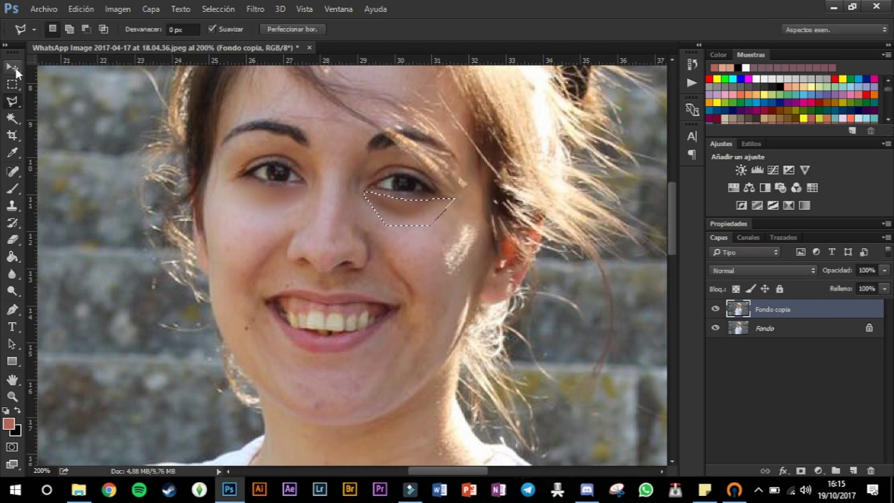
left_click(218, 9)
left_click(235, 36)
- Compare the retouched face with the original by toggling the visibility of the Fondo copia layer
left_click(715, 309)
left_click(715, 309)
left_click(715, 310)
left_click(715, 309)
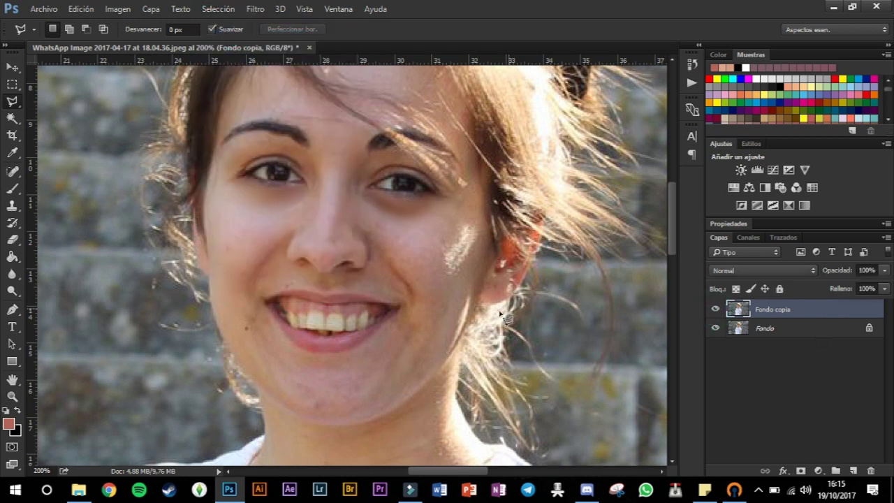
scroll(482, 318, "up", 1)
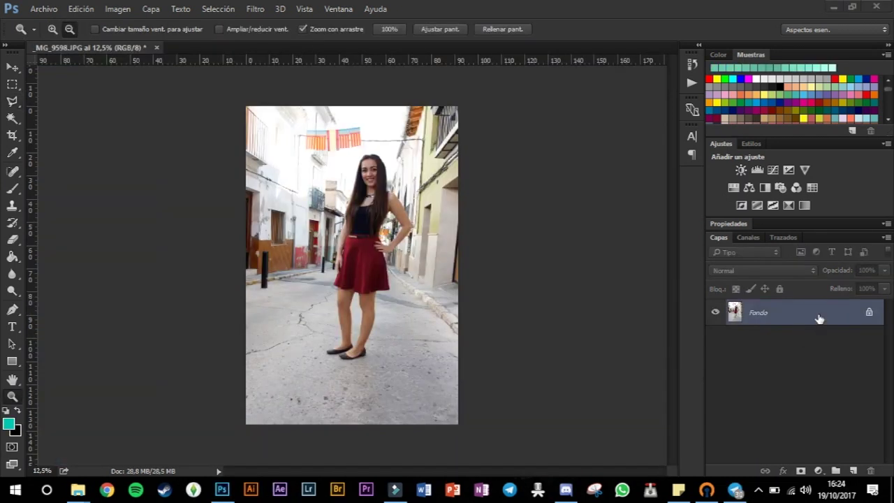
- Duplicate the Fondo layer of the street photo and hide the original
left_click(819, 318)
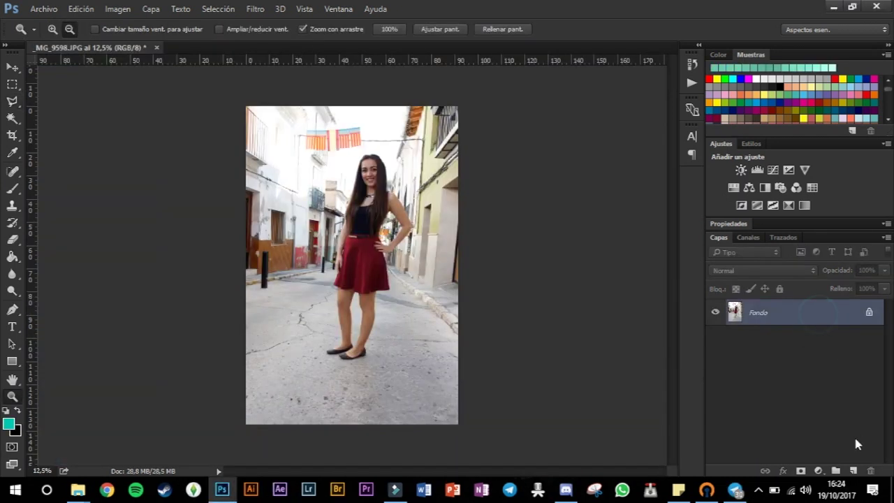
left_click_drag(833, 318, 854, 471)
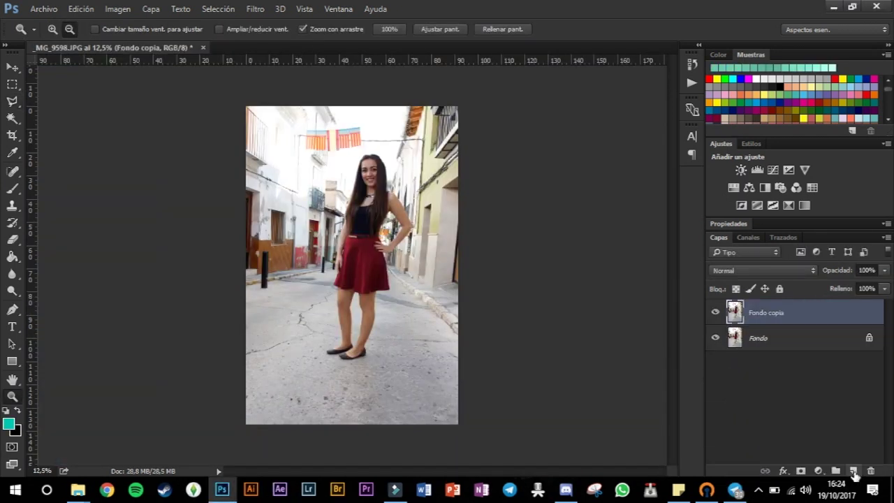
left_click(719, 335)
- Select the red skirt with the Magic Wand at tolerance 32 and view the selection as a Quick Mask
left_click(13, 122)
left_click(367, 262)
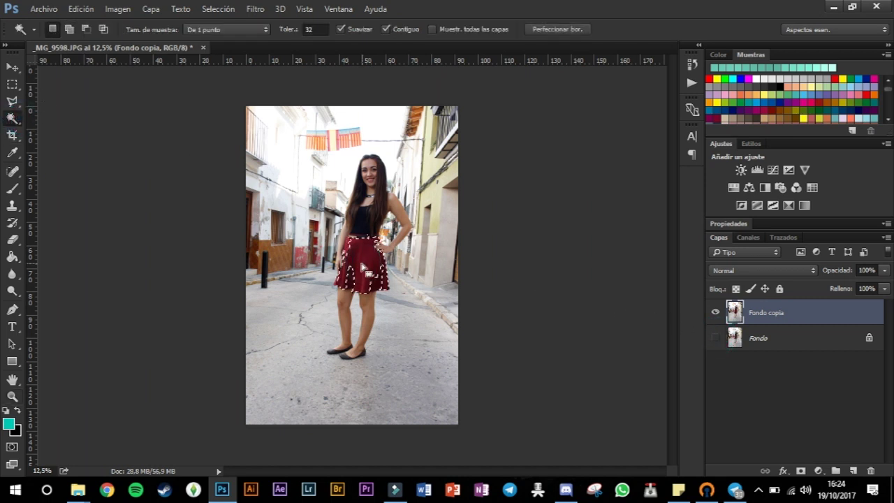
left_click(13, 447)
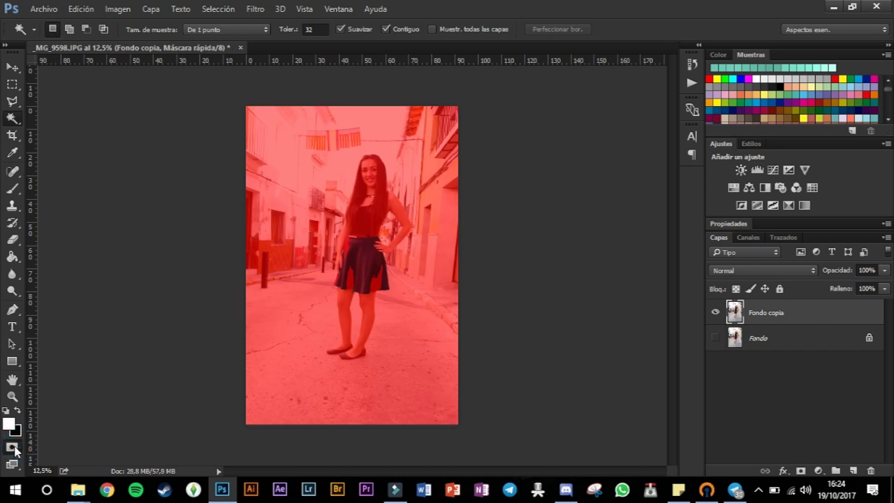
- Paint white over the masked gaps inside the skirt with an enlarged brush to add them to the selection
left_click(11, 396)
left_click(53, 28)
left_click_drag(394, 269, 265, 233)
left_click(12, 189)
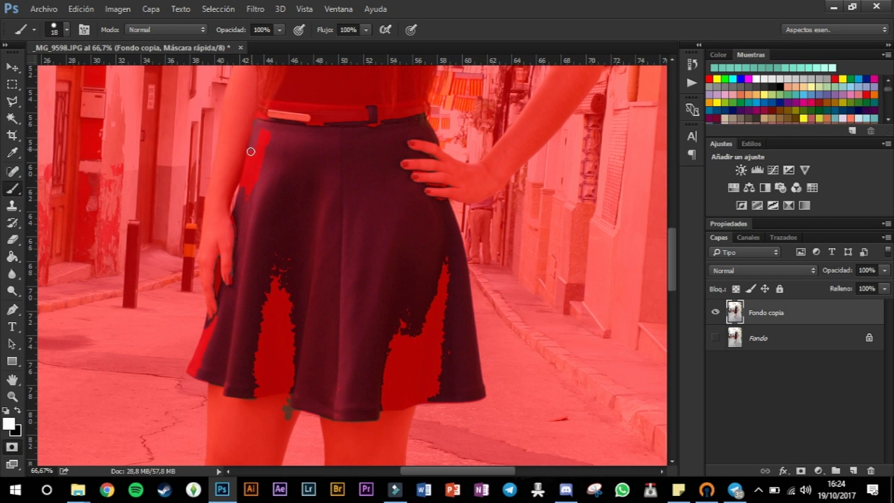
key("bracketright")
key("bracketright")
key("bracketright")
key("bracketright")
key("bracketright")
key("bracketright")
key("bracketright")
mouse_move(264, 272)
left_mouse_down()
mouse_move(262, 371)
mouse_move(371, 369)
mouse_move(409, 223)
left_mouse_up()
- Refine the mask along the skirt's edges beside the hand and hem with a 13-pixel brush, and remask the stray spot between the legs
right_click(410, 223)
type("13")
key("Return")
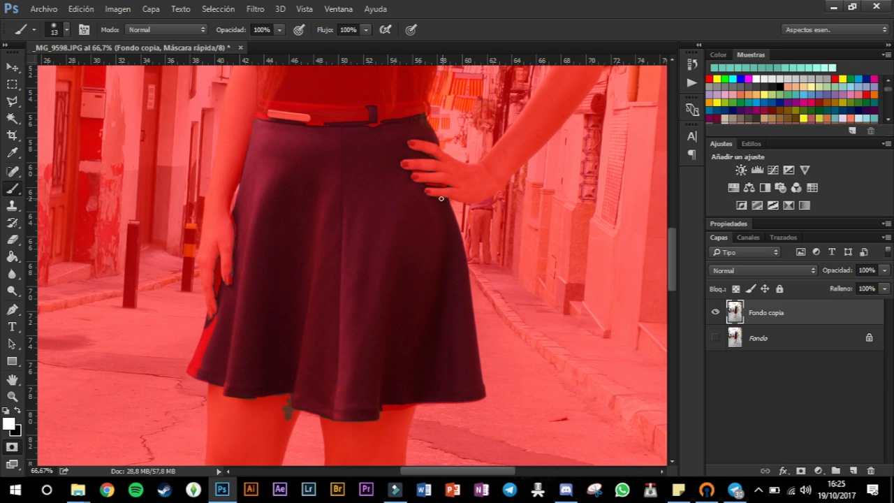
left_click(218, 291)
right_click(200, 364)
left_click_drag(213, 286, 226, 286)
left_click_drag(212, 332, 199, 366)
right_click(285, 412)
key("Escape")
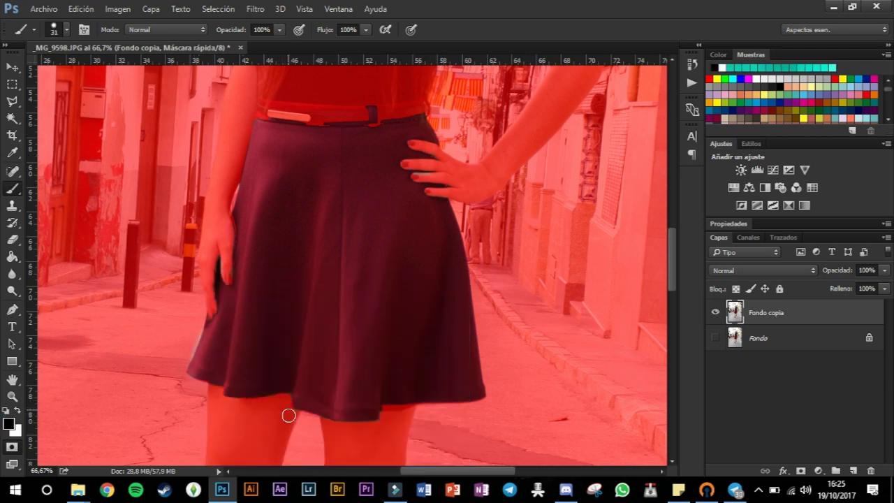
- Leave Quick Mask mode to turn the painted mask into a selection of the whole skirt
key("z")
left_click(303, 231, "alt")
left_click(303, 231, "alt")
left_click(303, 231, "alt")
left_click(303, 231, "alt")
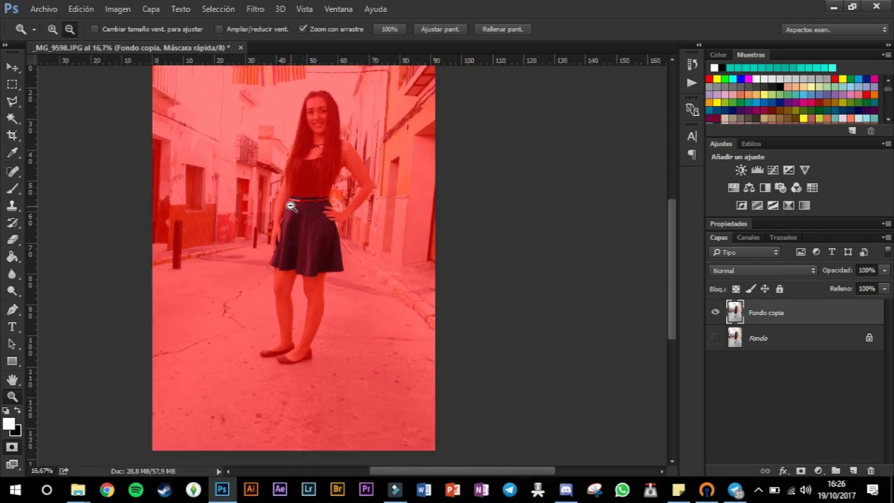
left_click(118, 8)
left_click(102, 115)
left_click(13, 447)
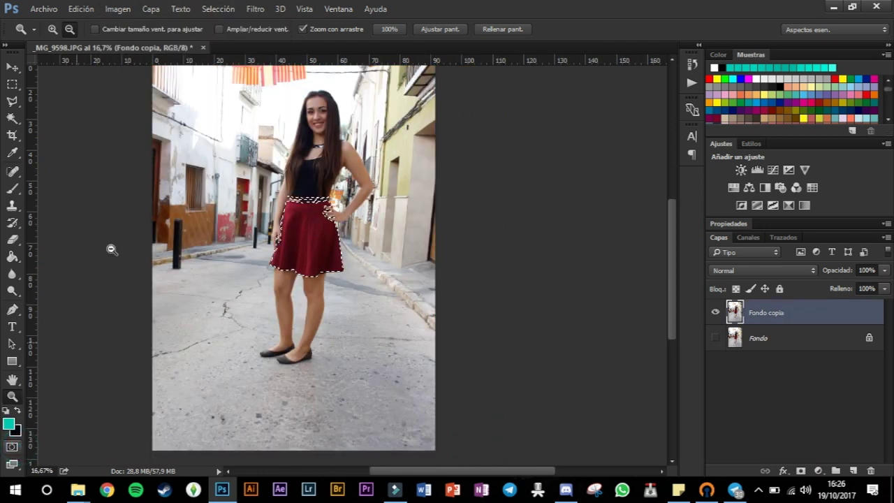
- Start Replace Color on the skirt, sample its reds at tolerance 40 until the whole skirt is included, and shift the replacement color
left_click(119, 9)
mouse_move(168, 41)
left_click(368, 320)
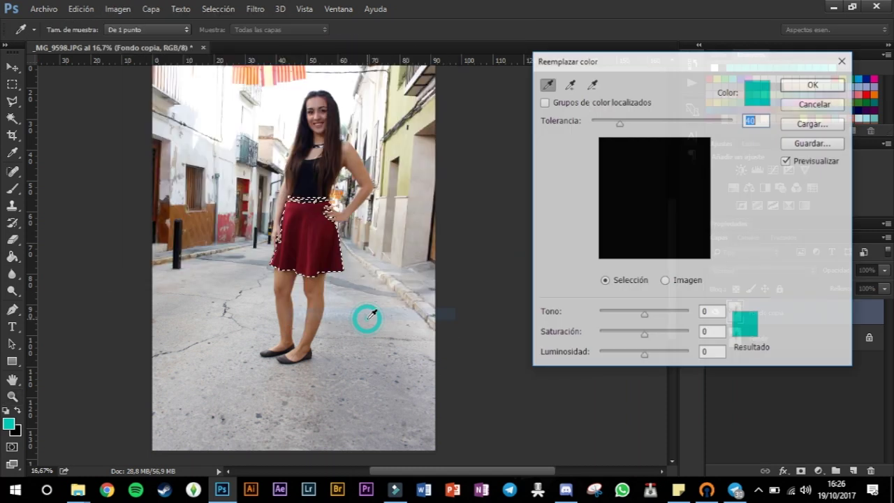
left_click(649, 192)
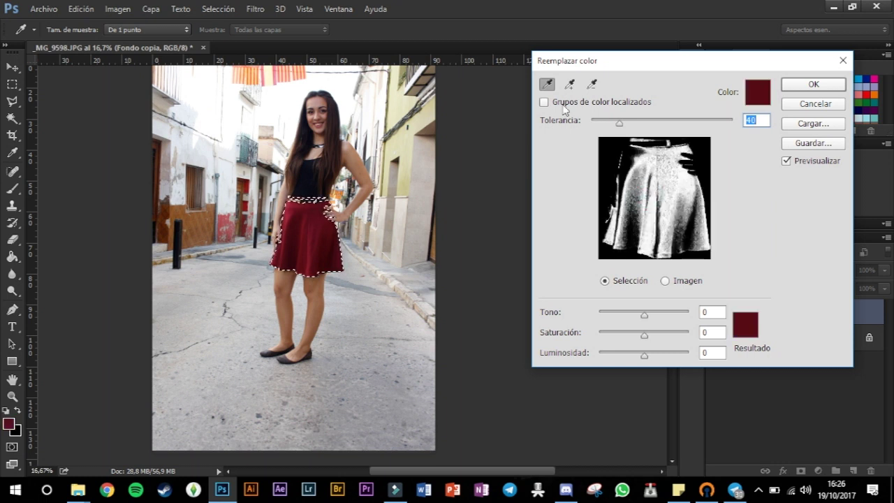
left_click(569, 83)
left_click(633, 154)
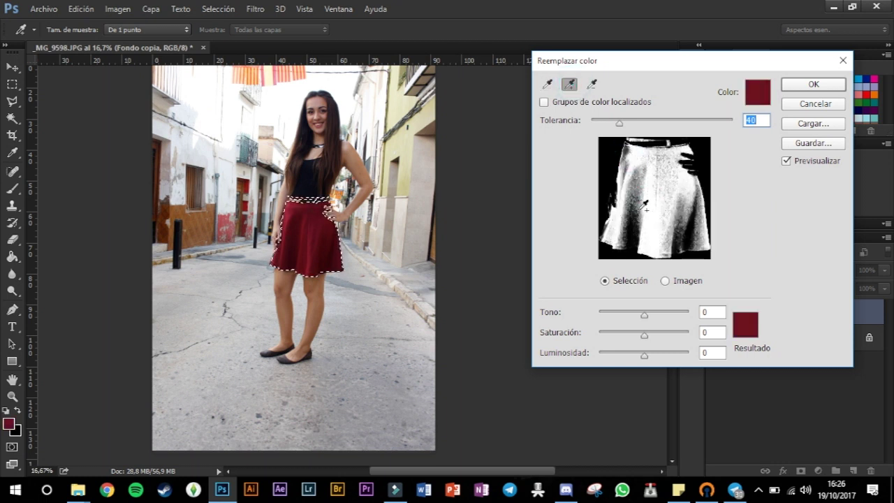
left_click(636, 230)
left_click(627, 150)
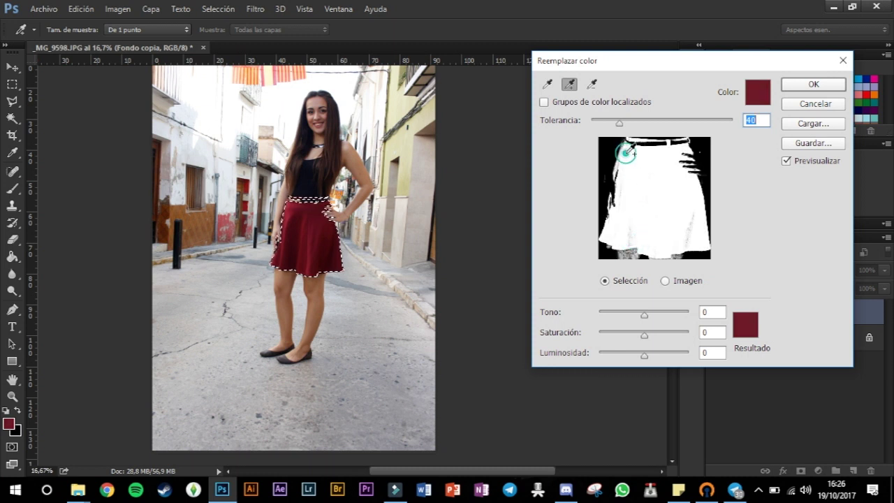
left_click_drag(644, 315, 639, 356)
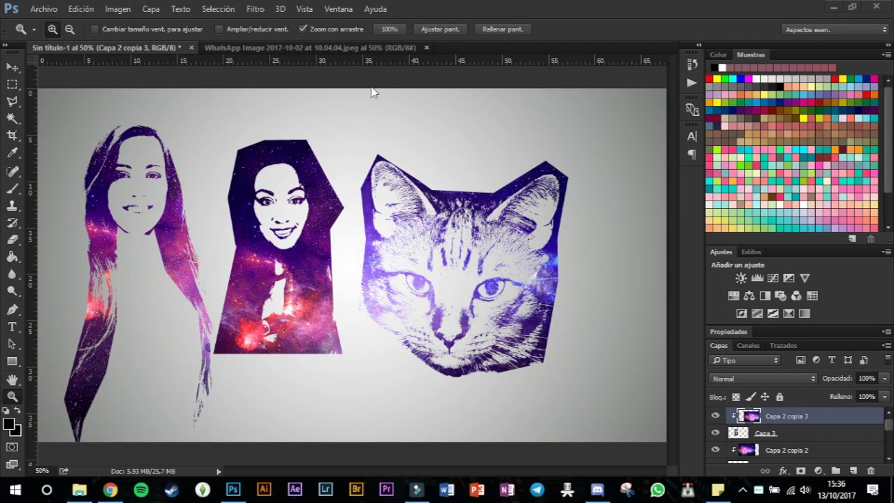
- In the WhatsApp portrait photo, start a Polygonal Lasso outline around the long hair, down and back up the strand in front of the woman's right arm
left_click(350, 47)
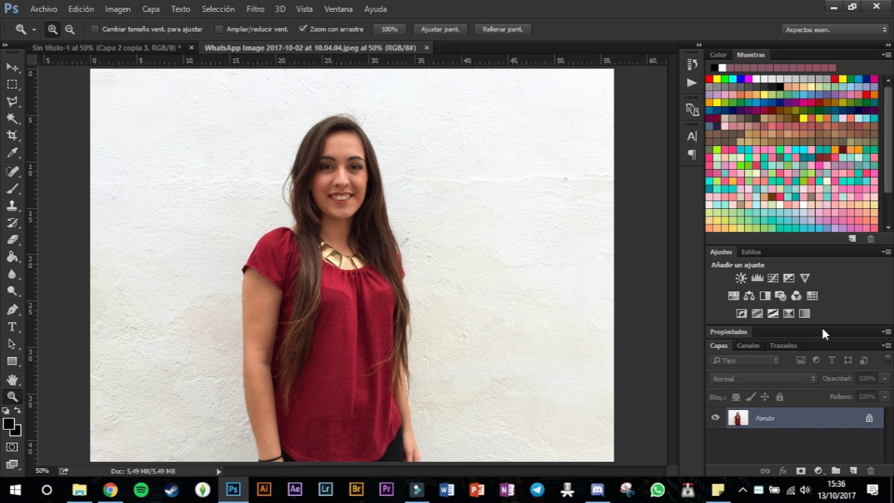
left_click(12, 102)
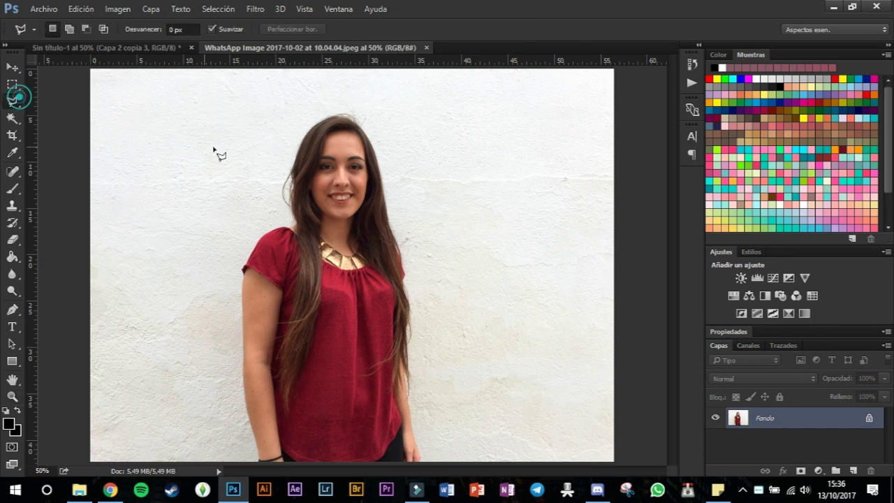
left_click(306, 129)
left_click(287, 162)
left_click(286, 207)
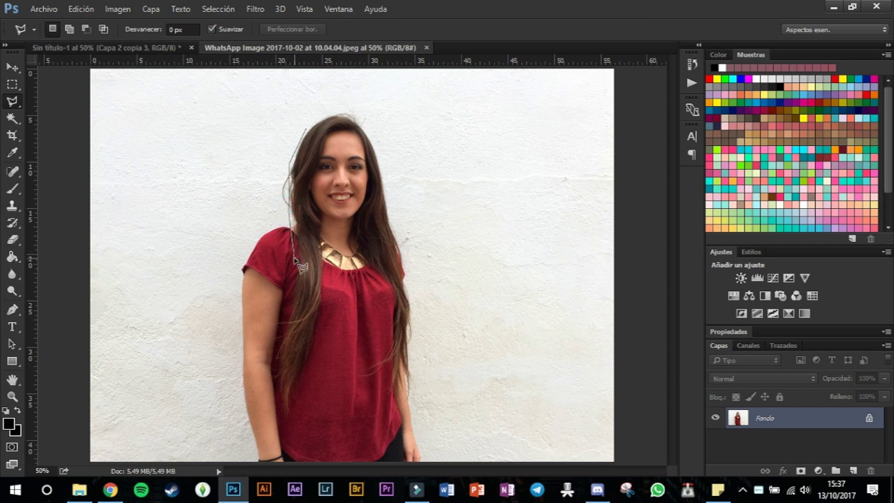
left_click(287, 315)
left_click(277, 363)
left_click(285, 421)
left_click(308, 369)
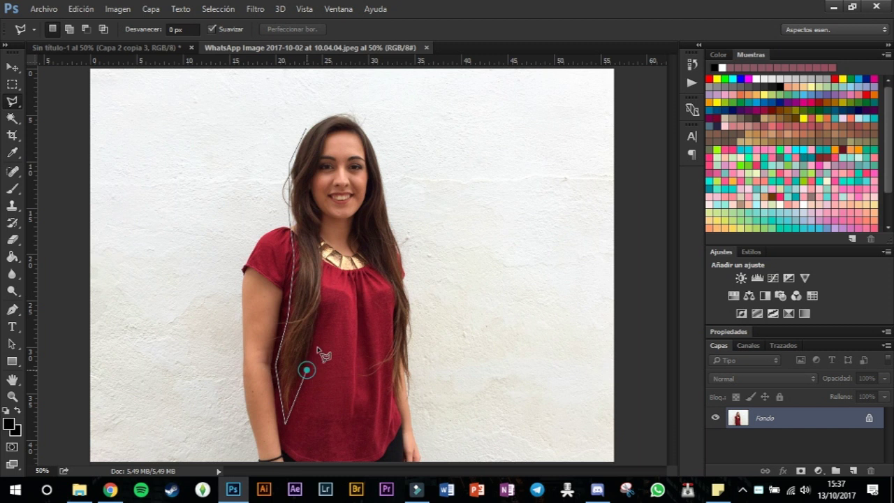
left_click(321, 290)
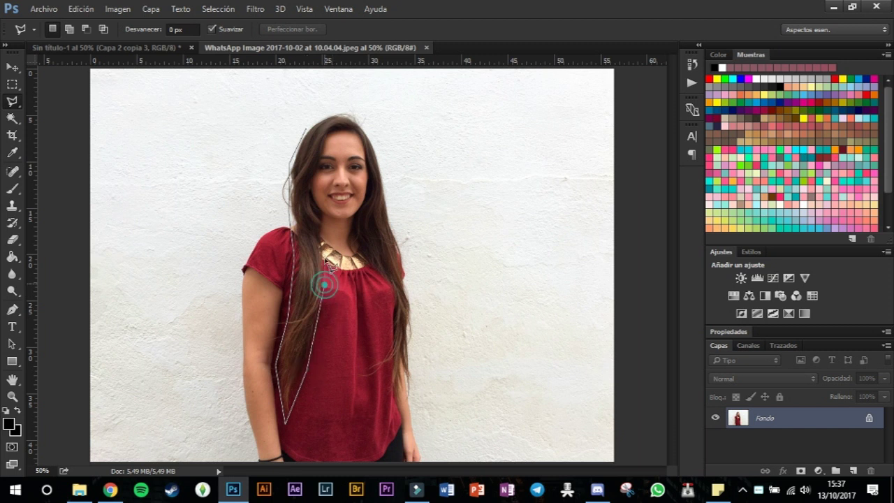
- Complete the lasso outline along the neckline, the other hair strand and over the head, and copy the selected hair and face to a new layer
left_click(319, 239)
left_click(350, 245)
left_click(390, 281)
left_click(412, 296)
left_click(393, 219)
left_click(347, 106)
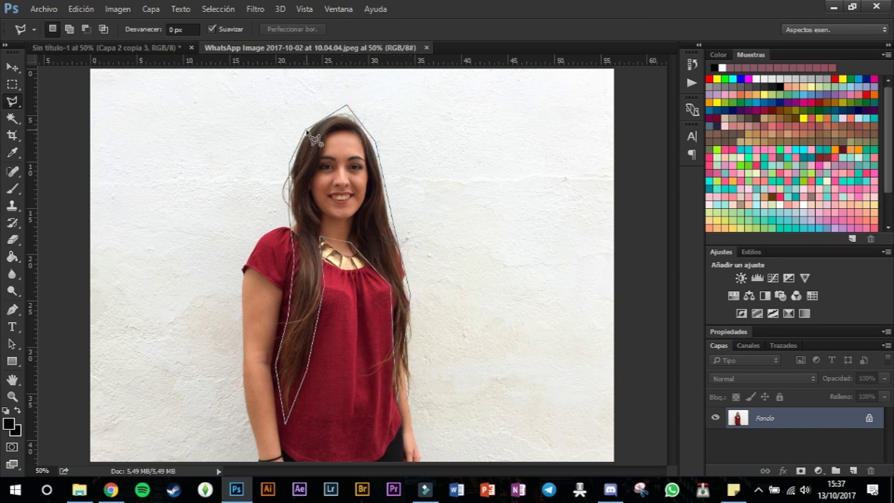
left_click(307, 130)
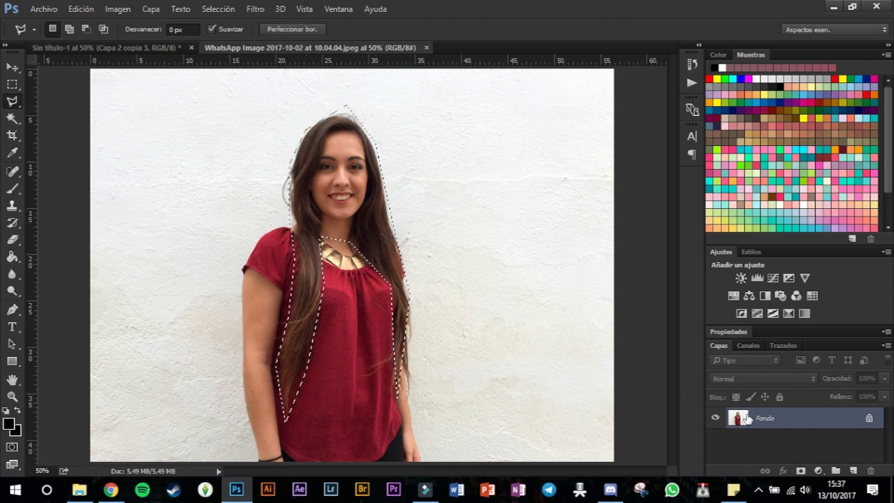
key("ctrl+j")
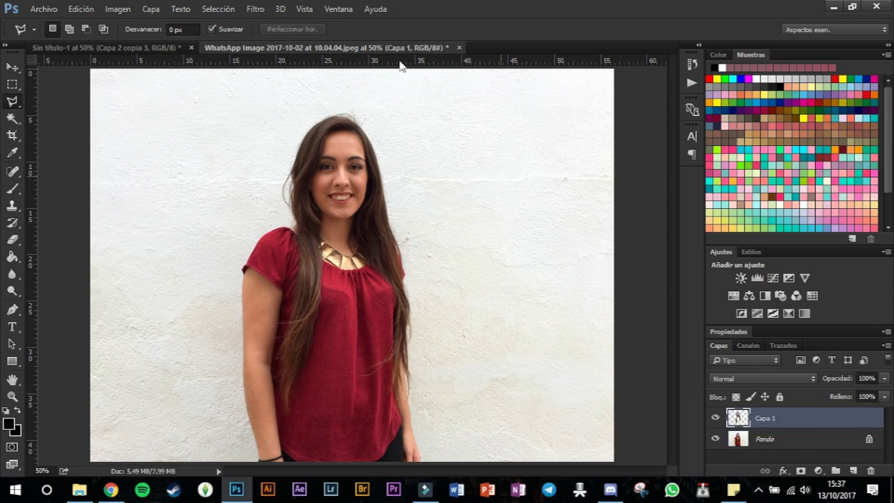
- Apply a Threshold adjustment at level 68 to the copied hair and face layer
left_click(117, 8)
mouse_move(140, 42)
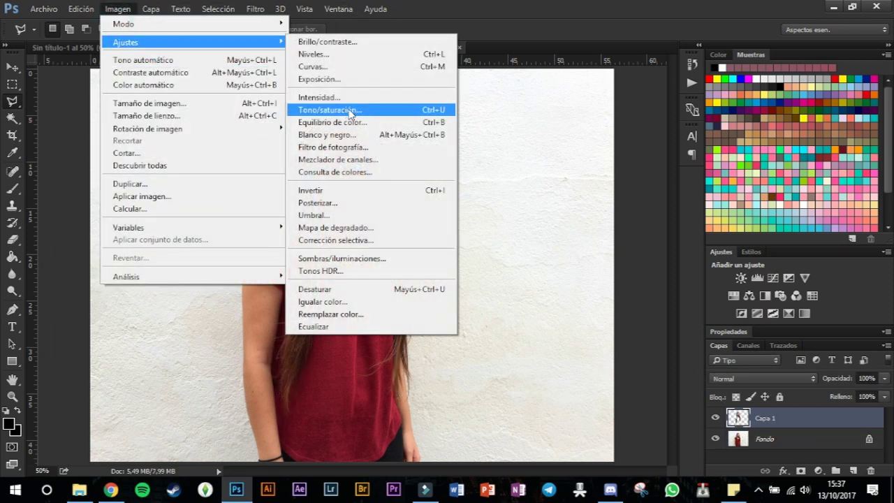
left_click(342, 218)
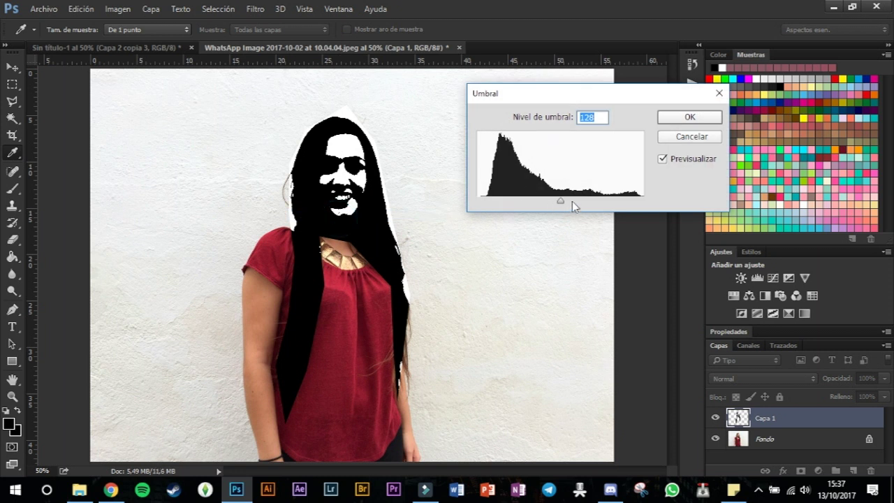
left_click_drag(555, 201, 521, 201)
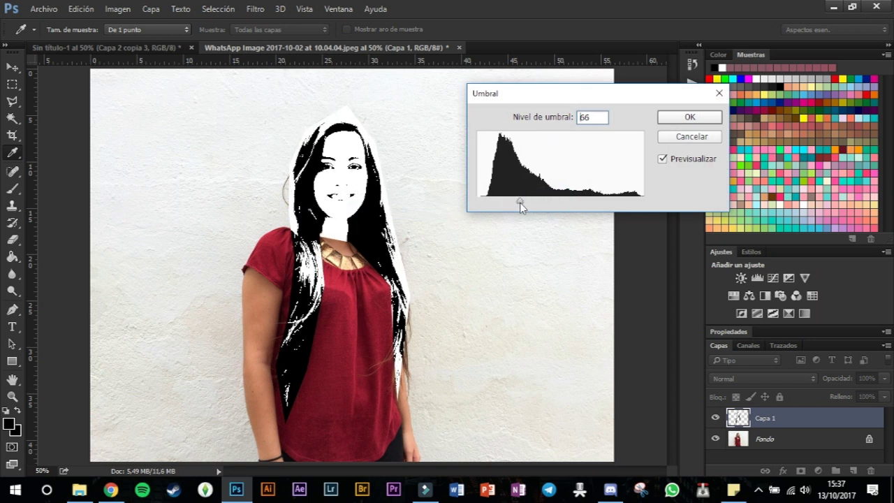
left_click(521, 203)
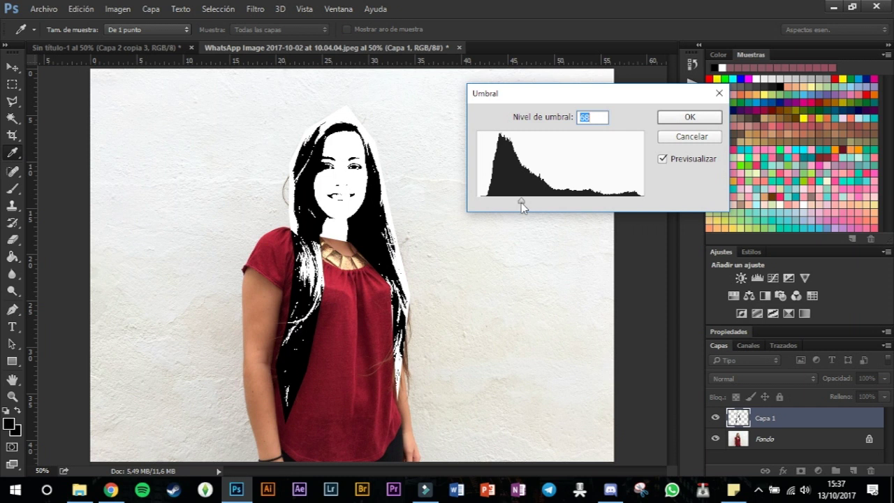
left_click(702, 122)
- Select the black areas of the thresholded hair and face with Color Range, using sampled colors at tolerance 40
key("l")
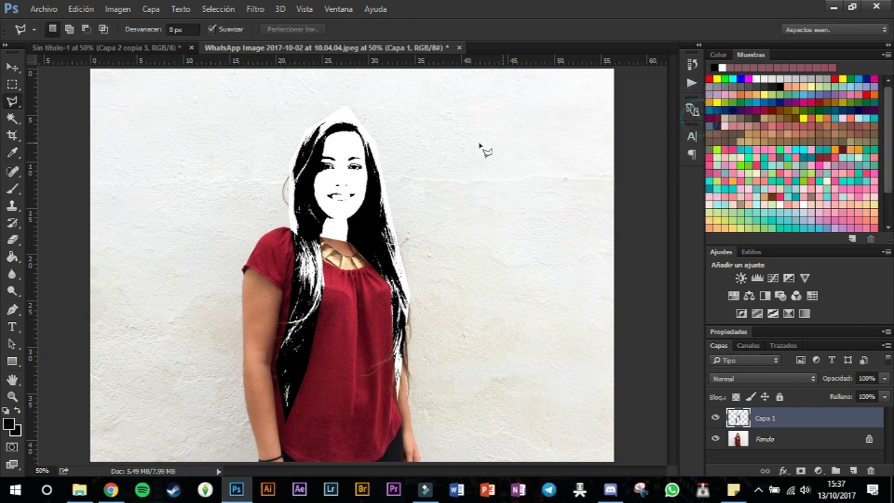
left_click(213, 8)
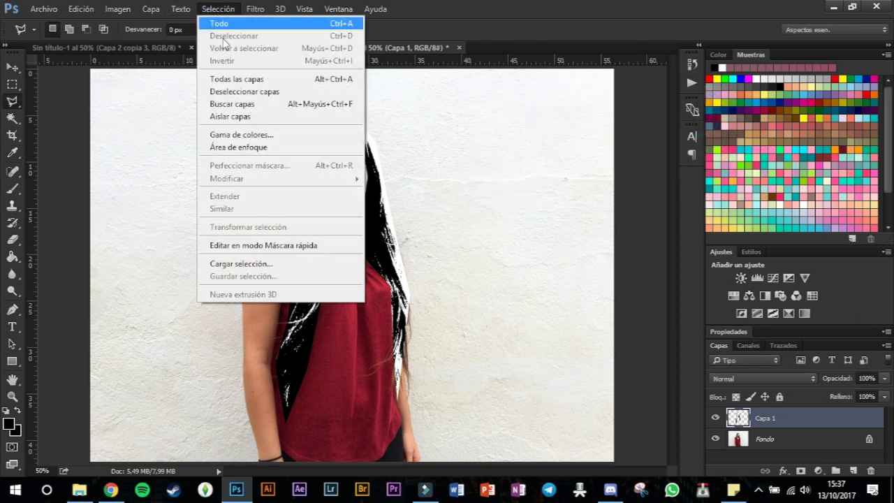
left_click(241, 134)
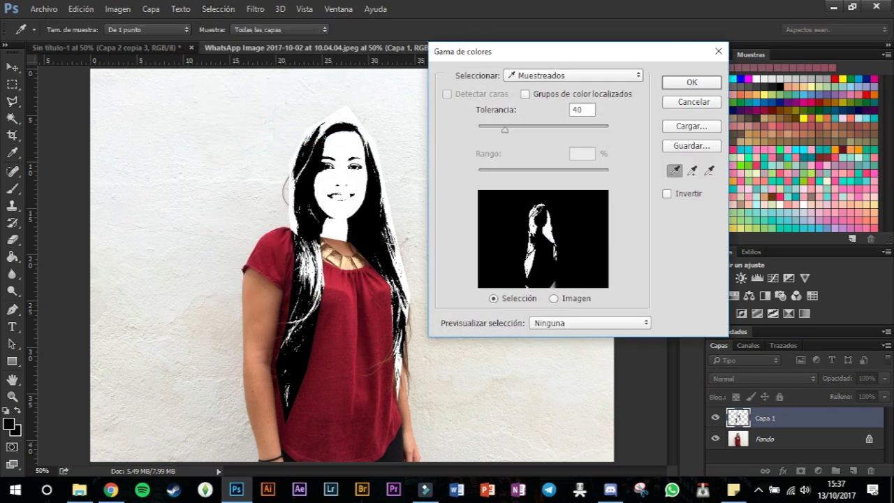
left_click(691, 82)
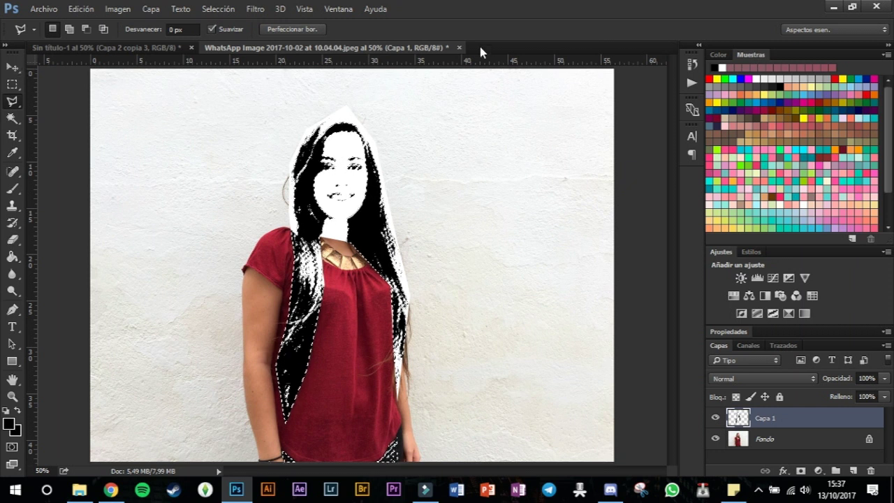
- Create a new 1920 × 1080 pixel RGB document at 72 pixels per inch with a white background
left_click(39, 9)
left_click(42, 21)
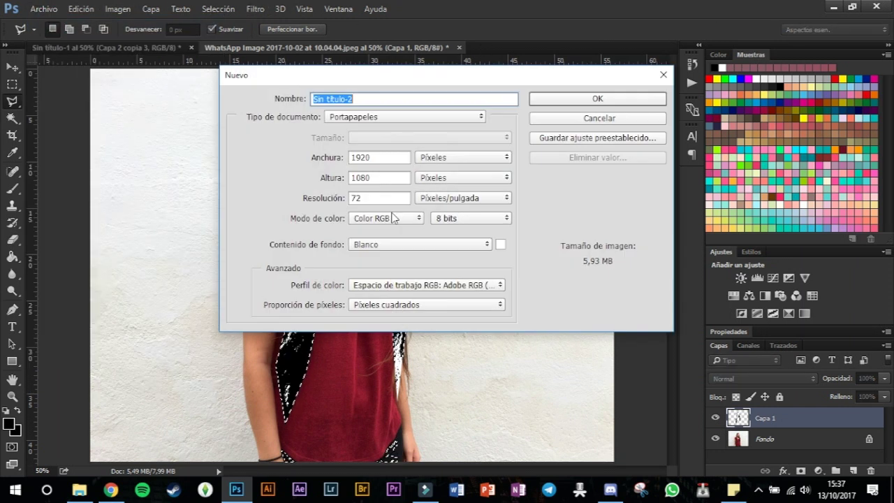
left_click(588, 98)
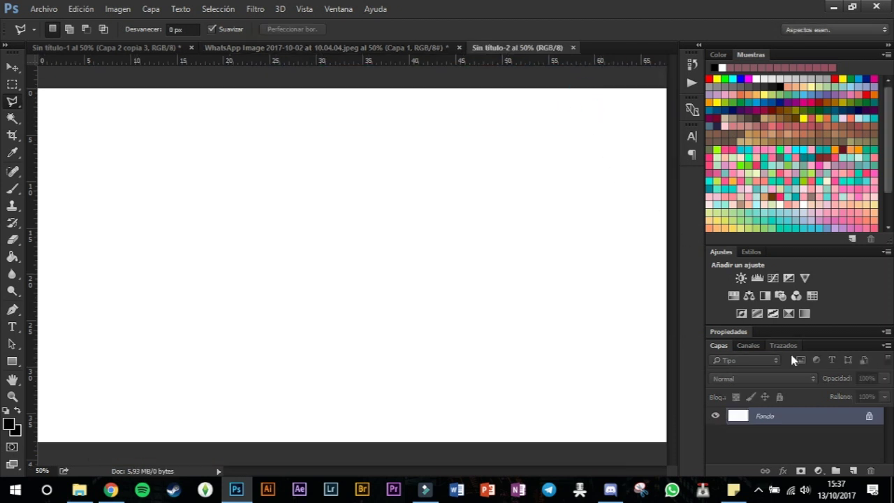
- Add a gradient fill layer to the new document using the black-to-white preset
left_click(818, 470)
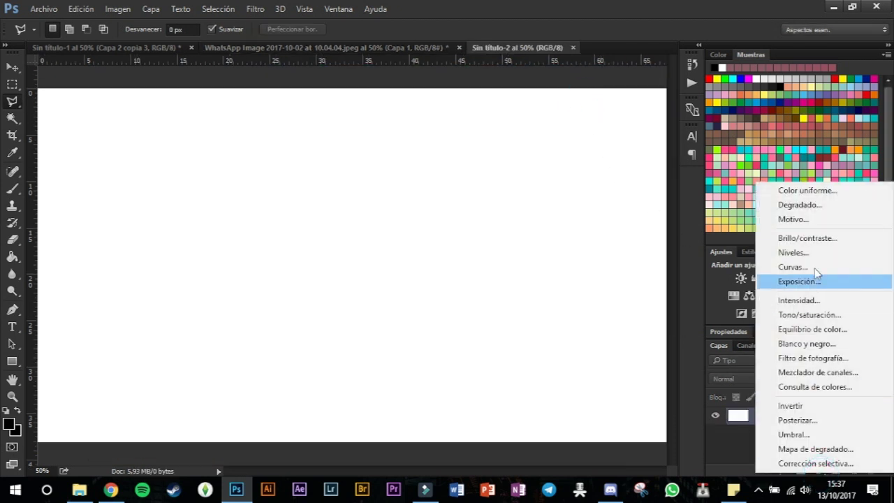
left_click(812, 202)
left_click(451, 133)
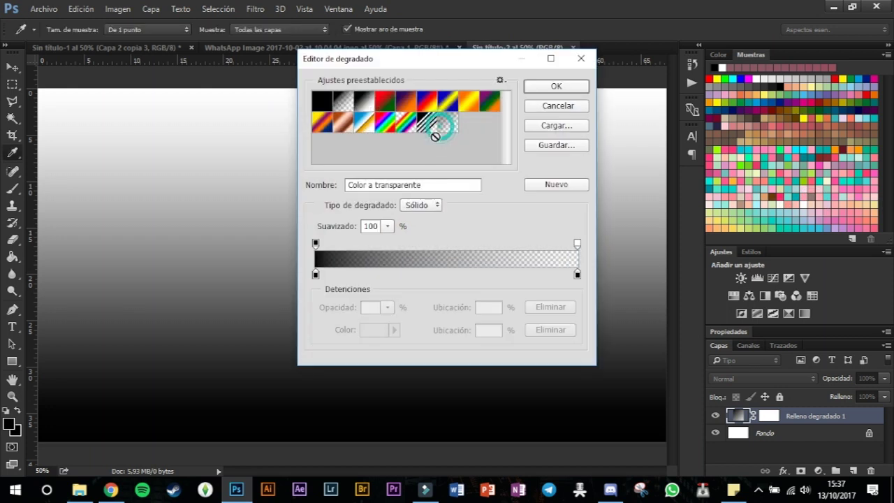
left_click(360, 103)
left_click(576, 90)
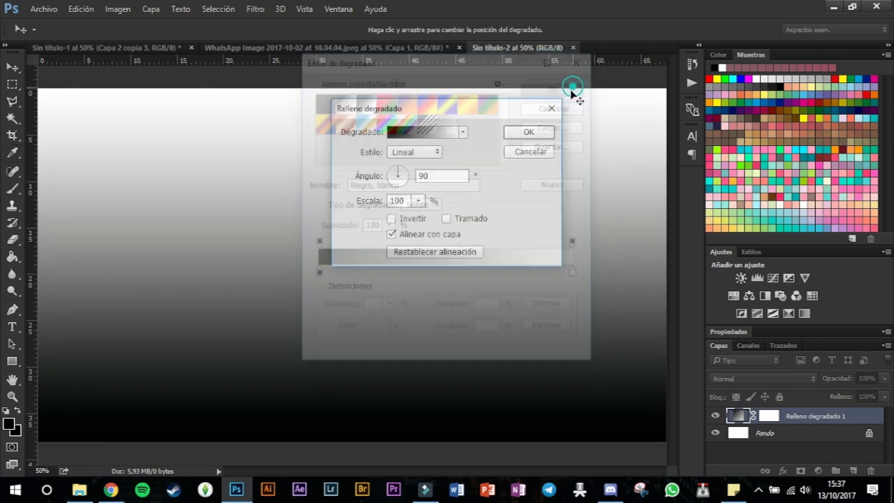
- Make the gradient fill radial with a scale of 387% and invert it so the center is white
left_click(416, 152)
left_click(412, 168)
left_click(418, 201)
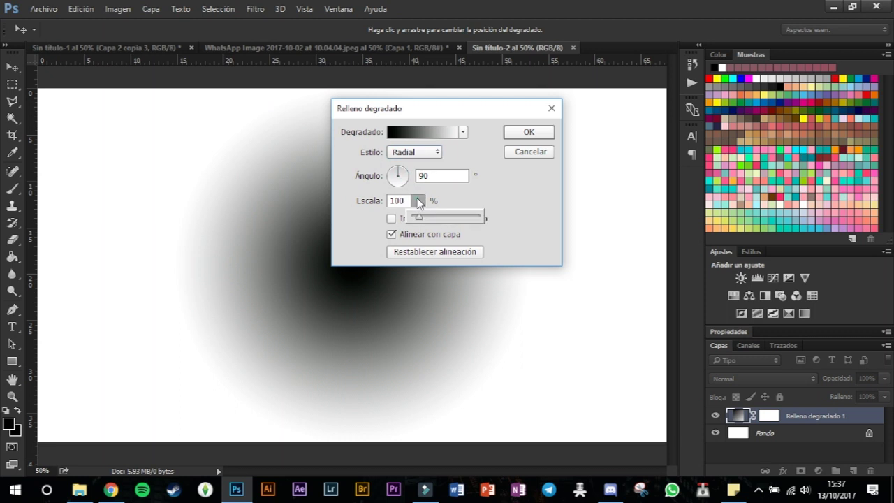
left_click(401, 200)
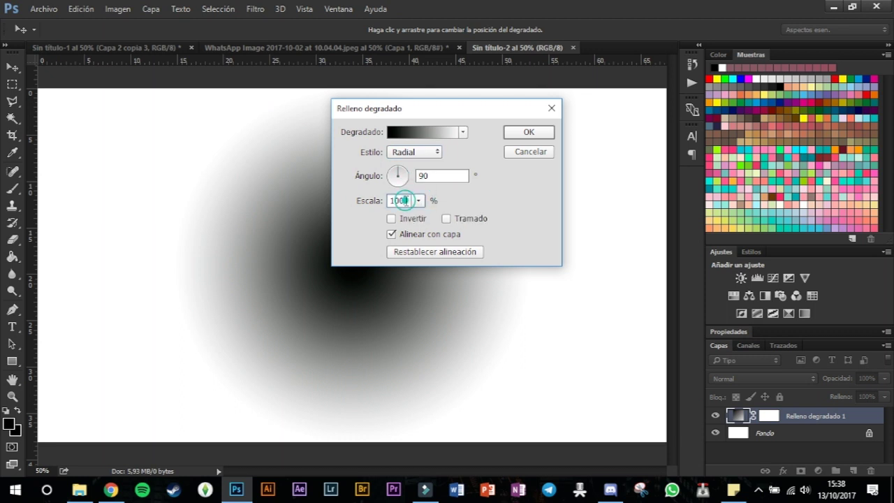
type("387")
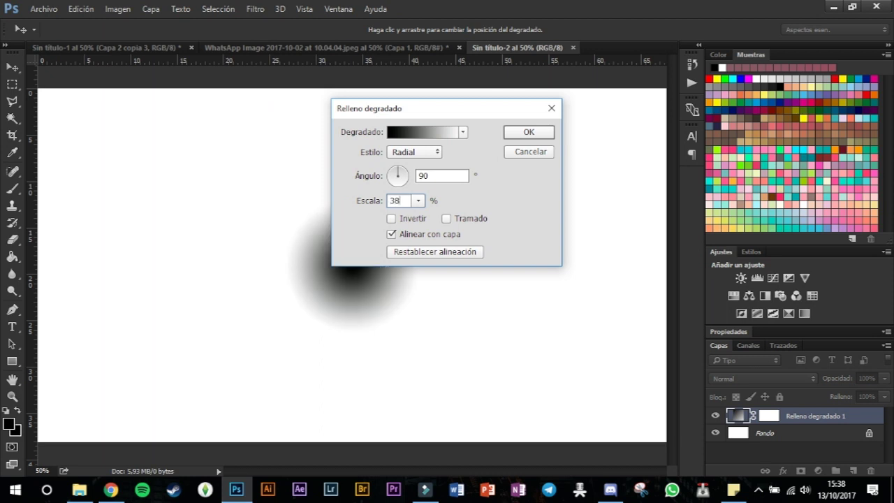
left_click(392, 219)
left_click(528, 132)
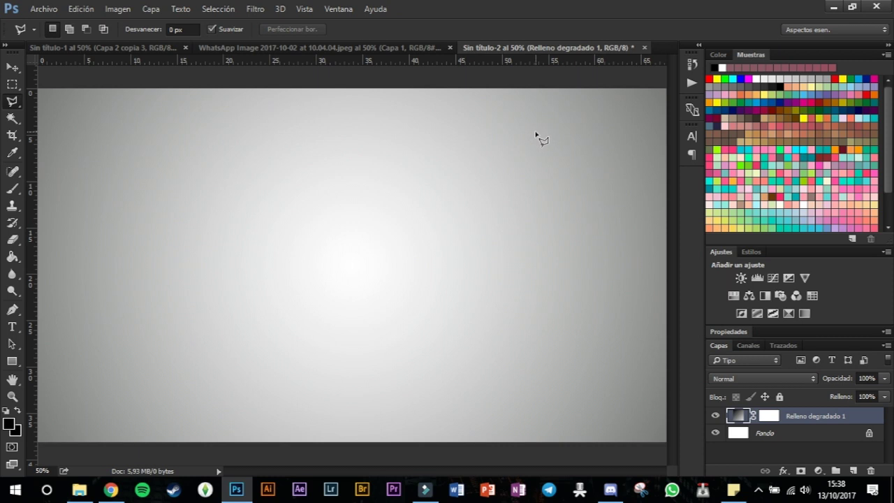
- Return to the WhatsApp portrait and move the selected black hair and face shape into the new gradient document
left_click(149, 49)
left_click(293, 48)
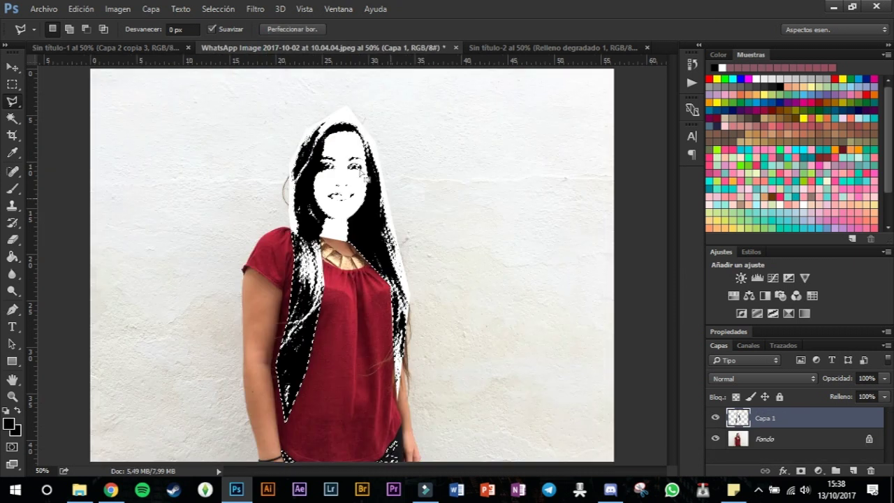
left_click(11, 68)
left_click_drag(303, 176, 287, 158)
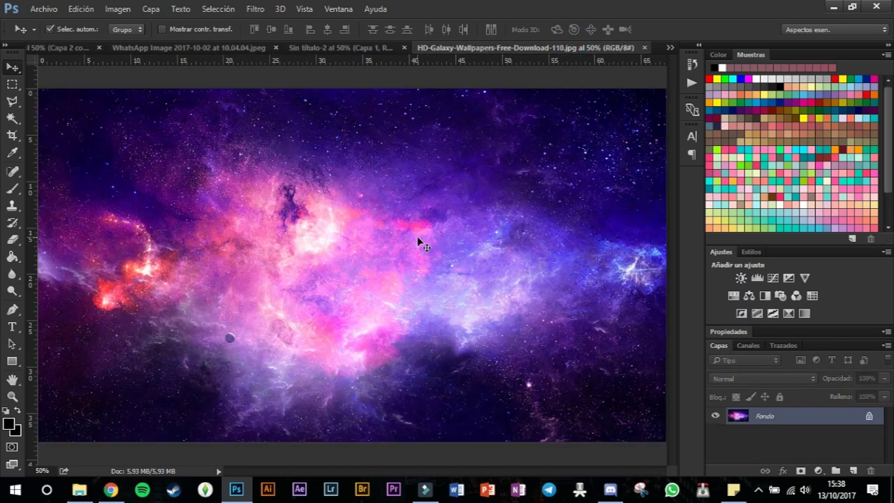
- Bring the entire galaxy wallpaper into the new document, clipping it to the hair and face cutout and shifting its position
key("ctrl+a")
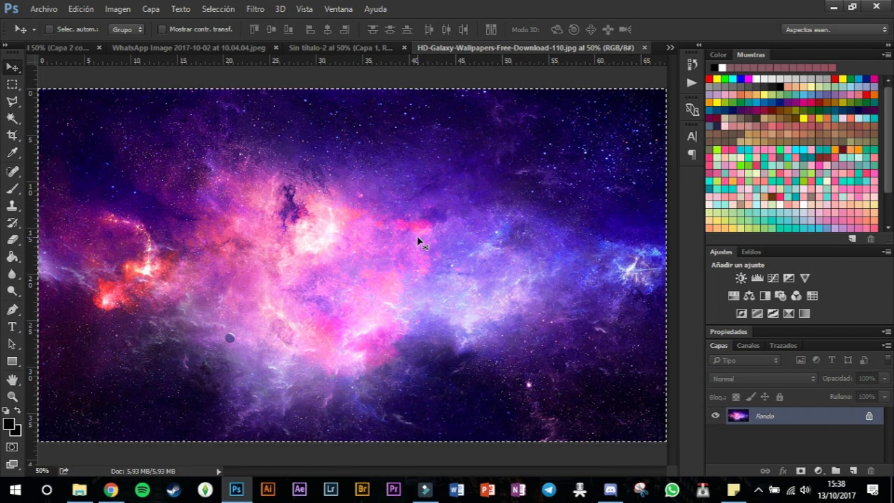
left_click_drag(338, 45, 308, 201)
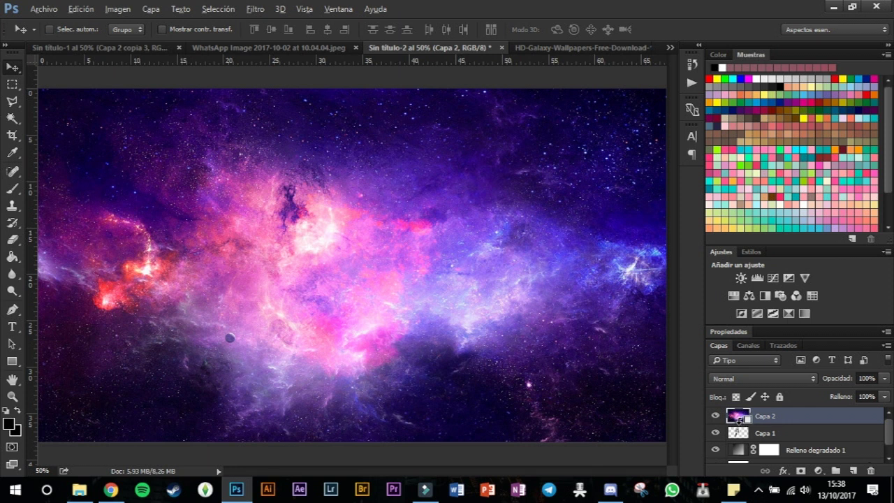
left_click(740, 424, "alt")
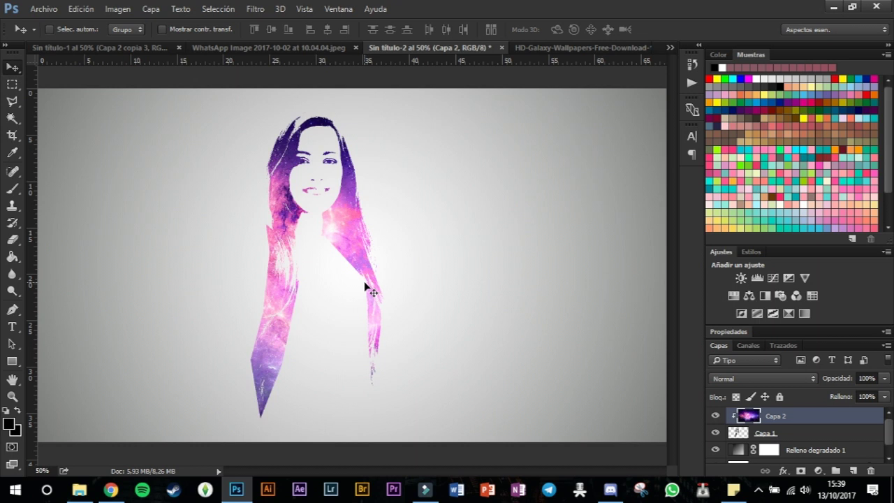
left_click_drag(363, 278, 583, 279)
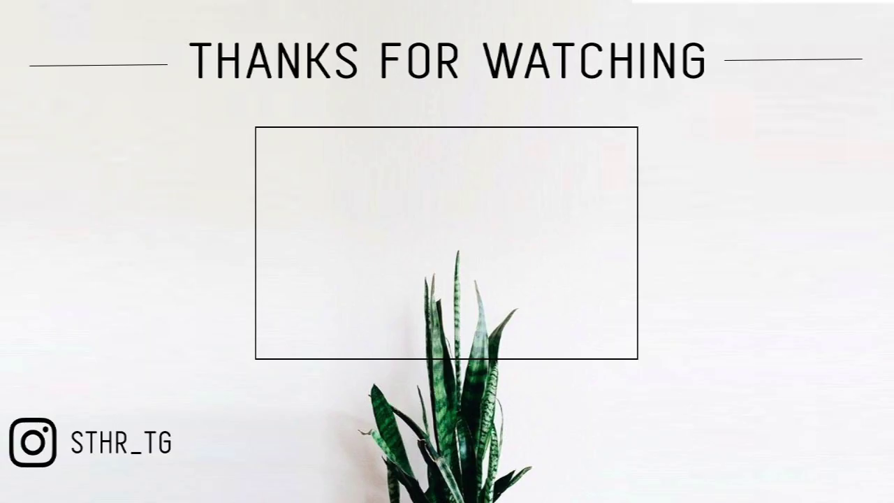